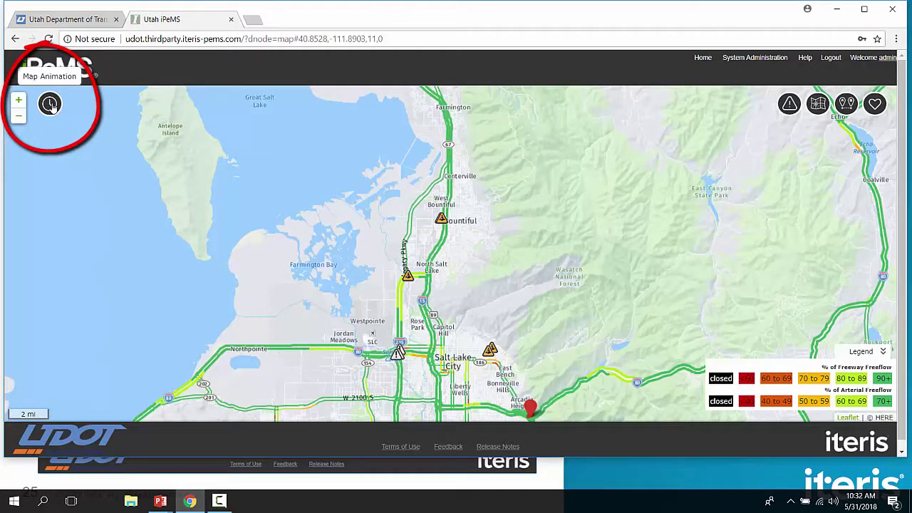
# Open the map animation controls and set the animation to 05/25/2018 at 3:30 PM over the Salt Lake City area
pyautogui.click(50, 105)
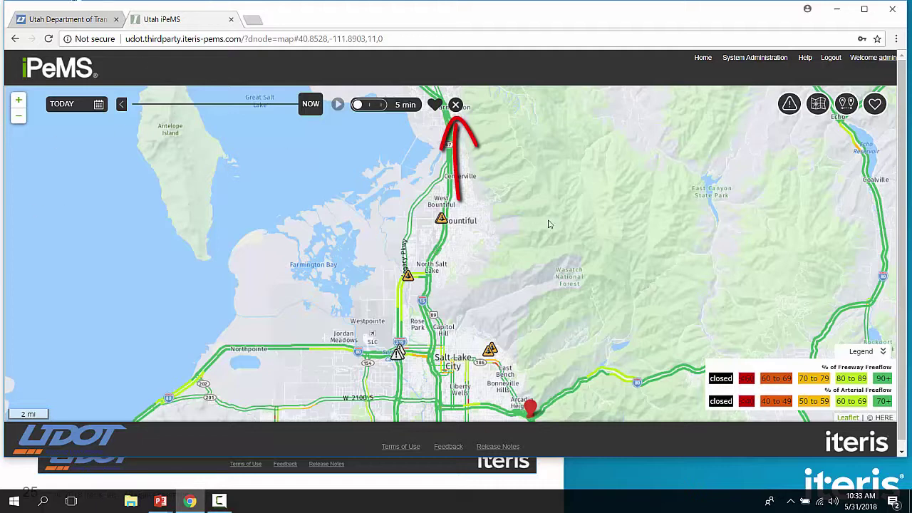
pyautogui.click(456, 105)
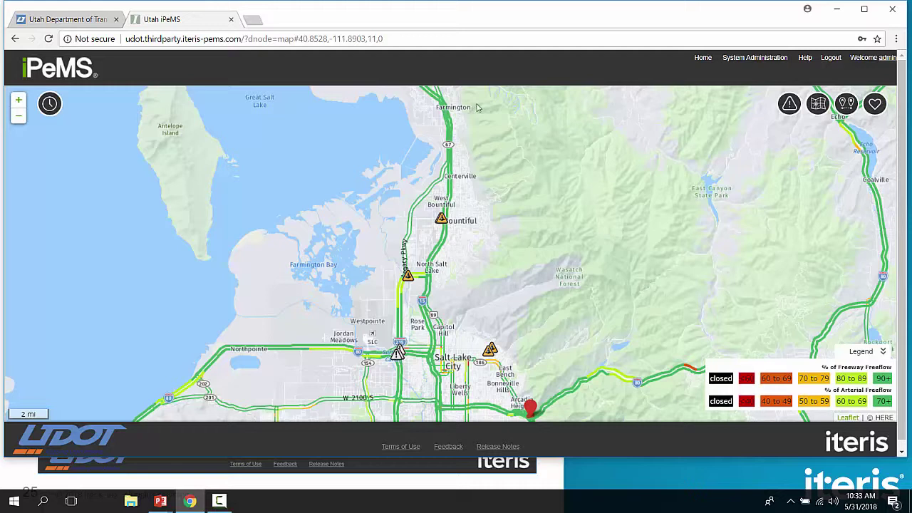
pyautogui.click(50, 104)
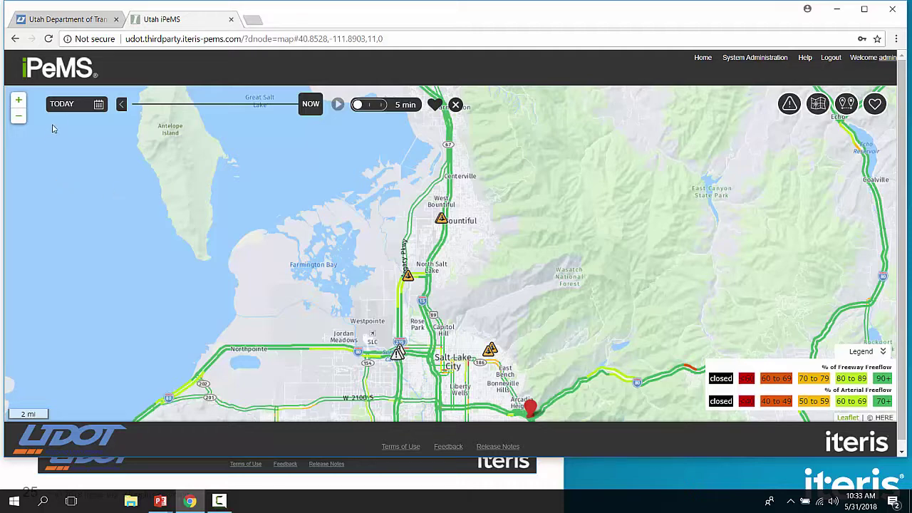
pyautogui.click(69, 110)
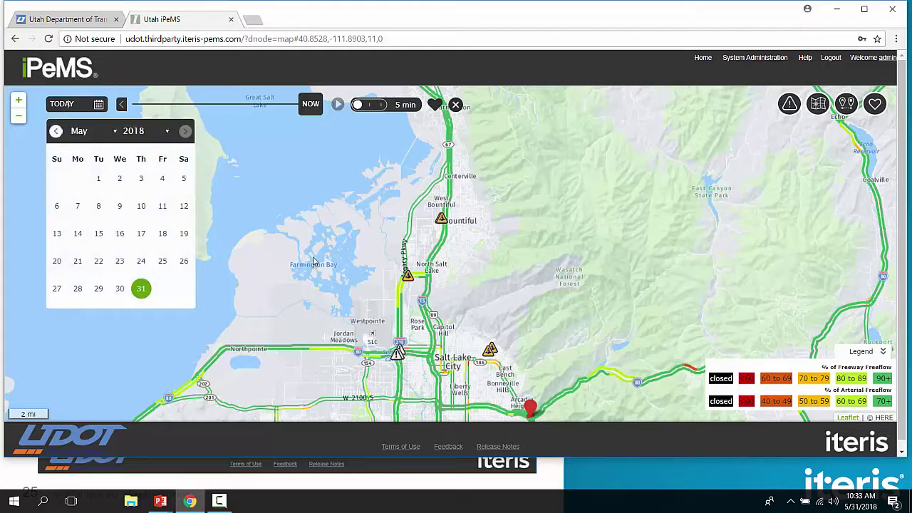
pyautogui.moveTo(317, 310); pyautogui.dragTo(284, 155)
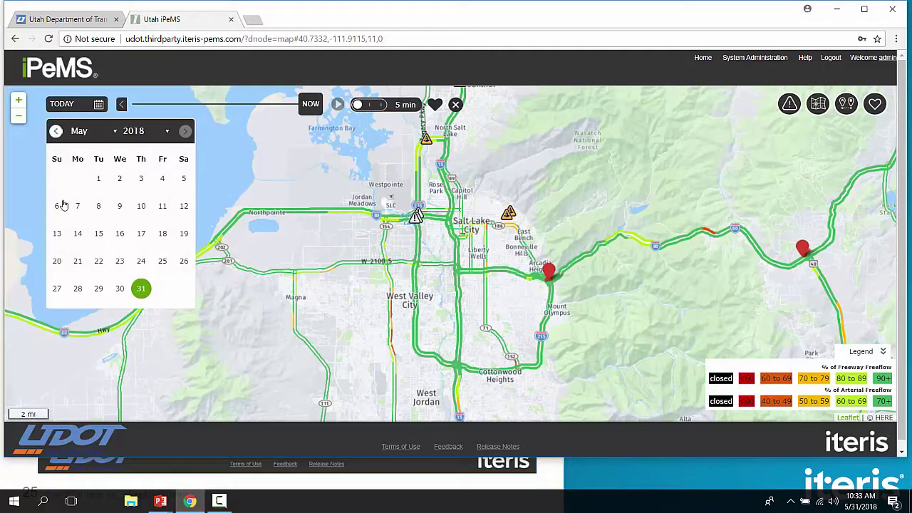
pyautogui.click(161, 262)
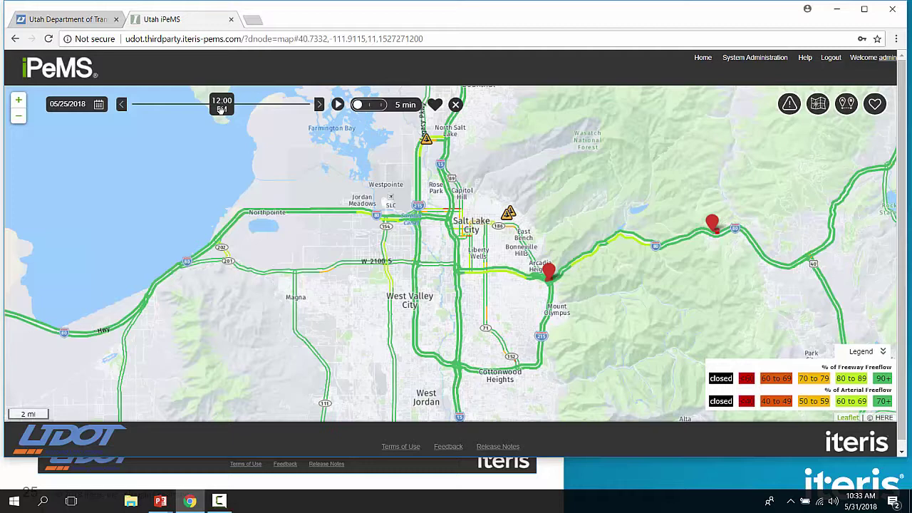
pyautogui.moveTo(222, 108); pyautogui.dragTo(247, 107)
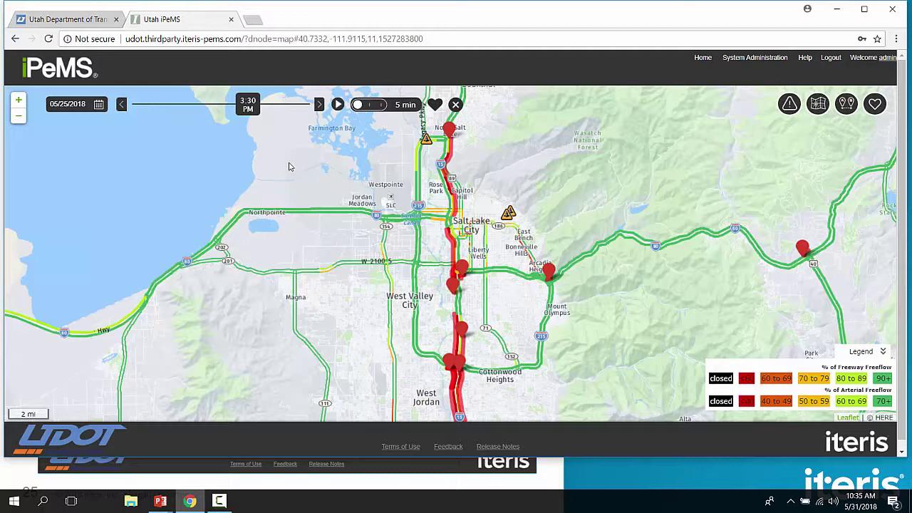
# Start a new favorite from the animation with a 1:00 PM start time, named "Memorial Day Pre-Weekend Travel PM Peak"
pyautogui.click(432, 105)
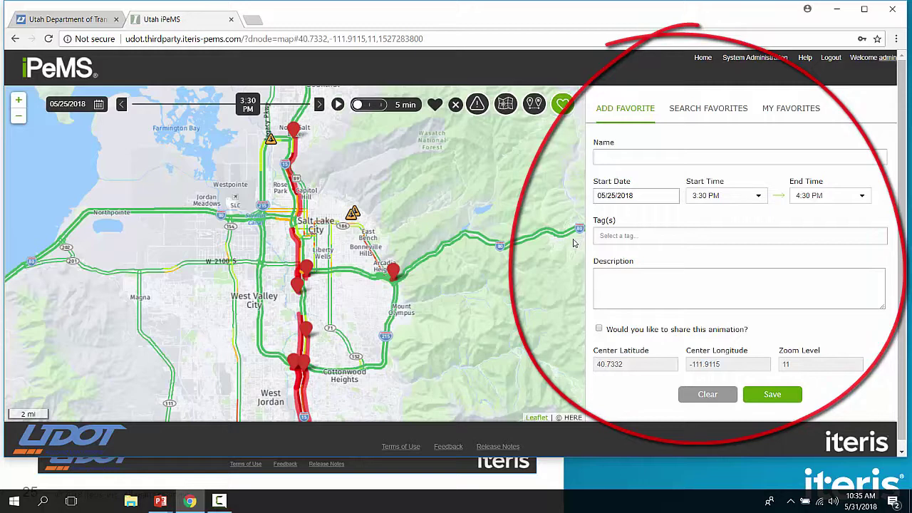
pyautogui.click(655, 161)
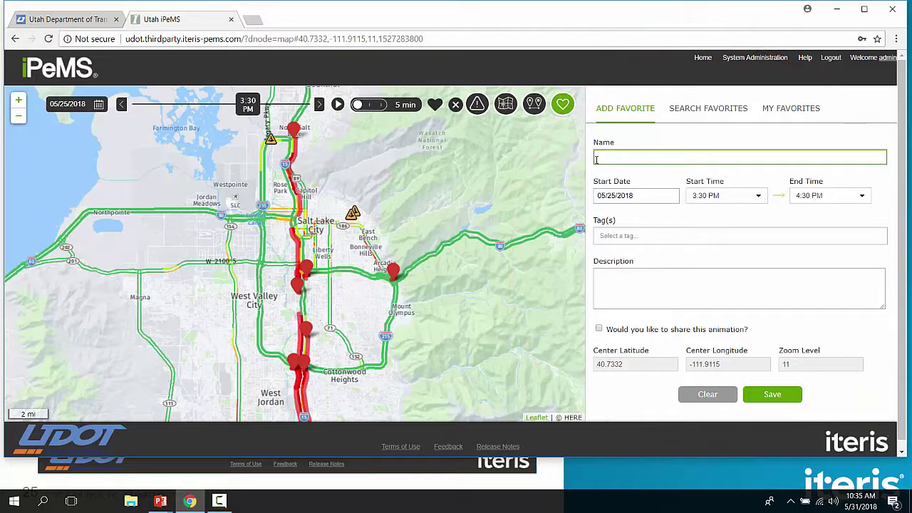
pyautogui.moveTo(250, 105); pyautogui.dragTo(233, 107)
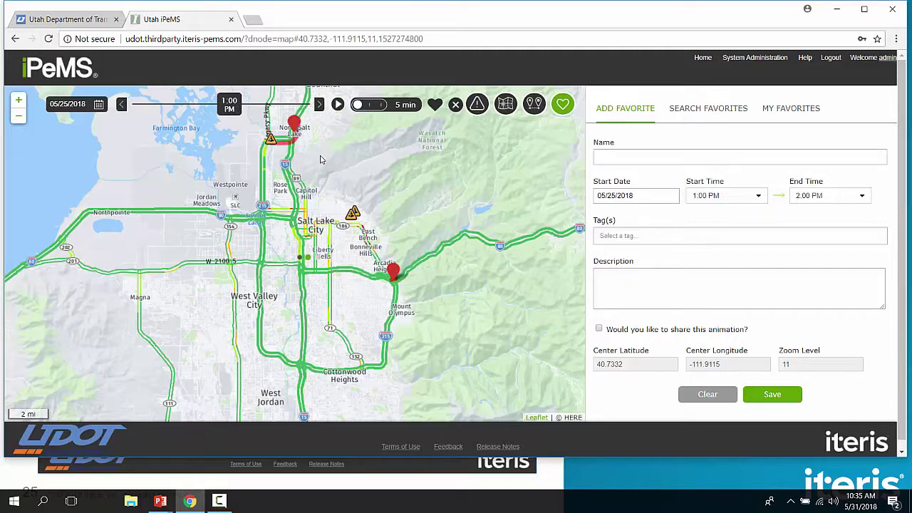
pyautogui.click(608, 160)
pyautogui.write('Memorial Day Pre')
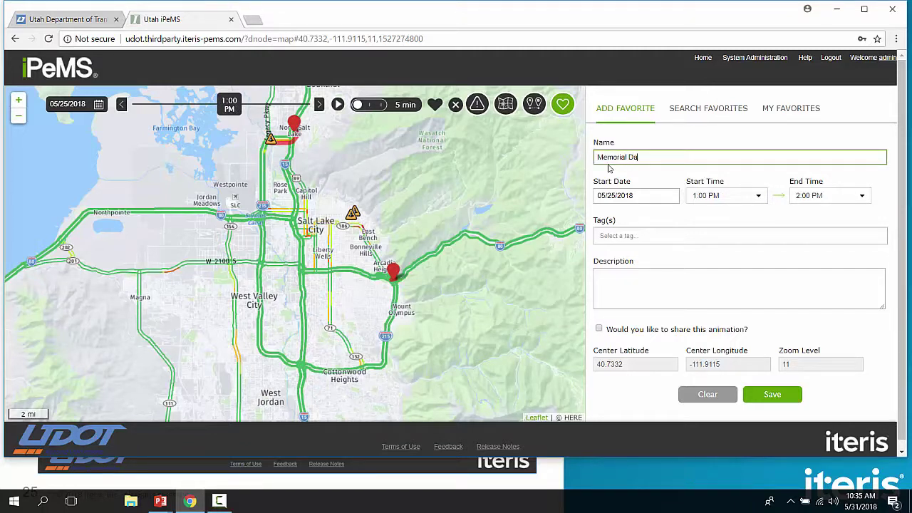
pyautogui.write('-Weekend Travel PM Peak')
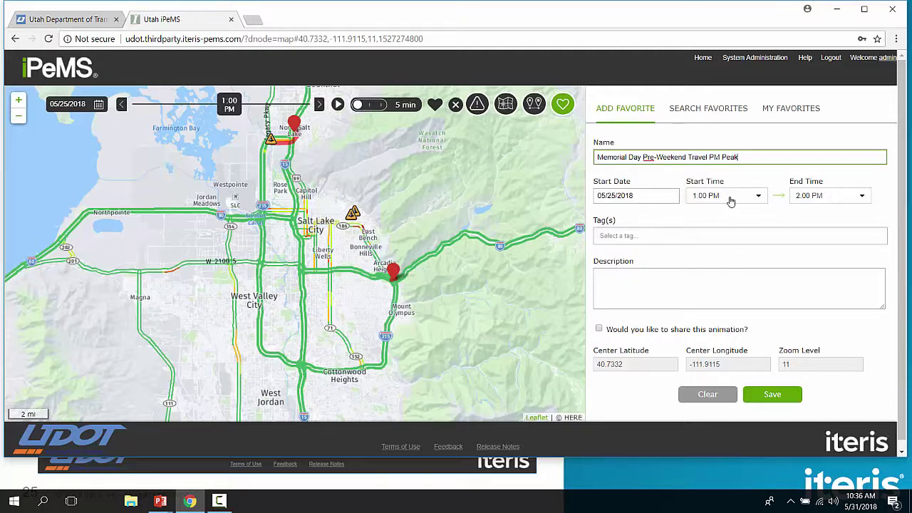
# Set the new favorite's end time to 6:30 PM
pyautogui.click(837, 197)
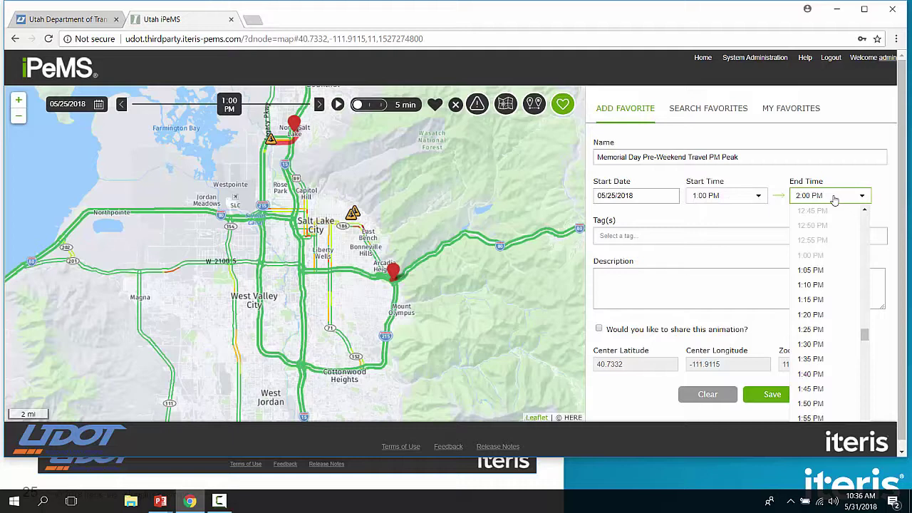
pyautogui.scroll(-3, 817, 285)
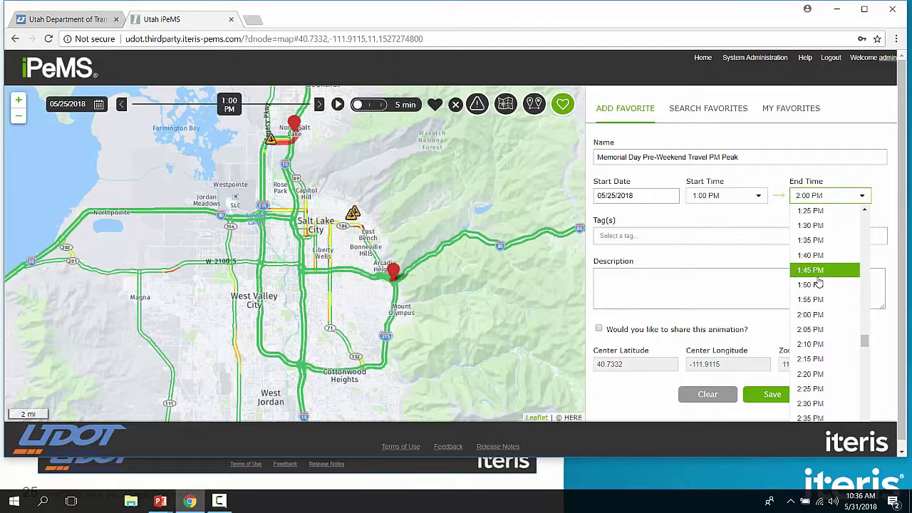
pyautogui.scroll(-6, 816, 279)
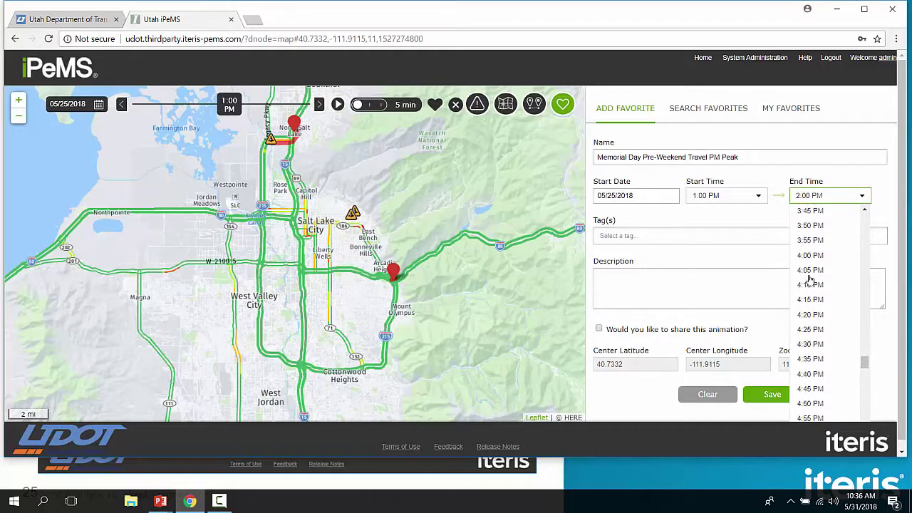
pyautogui.scroll(-2, 812, 285)
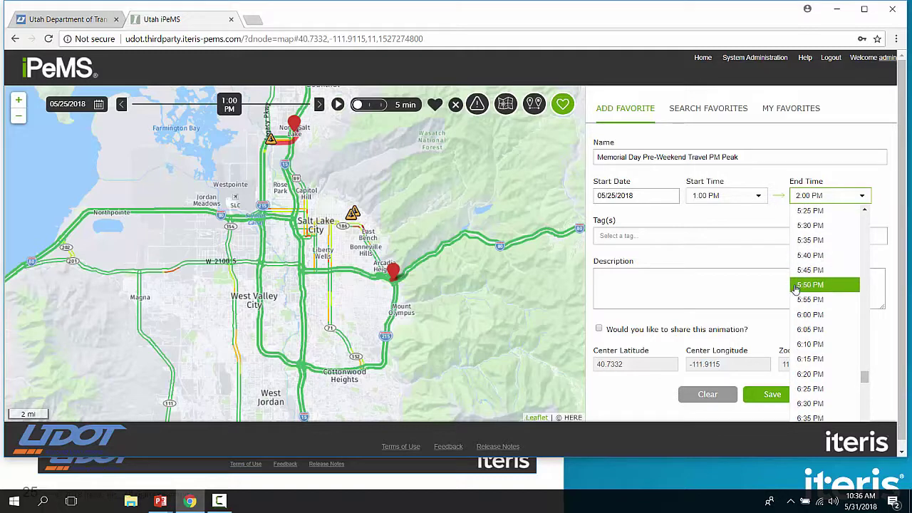
pyautogui.click(817, 403)
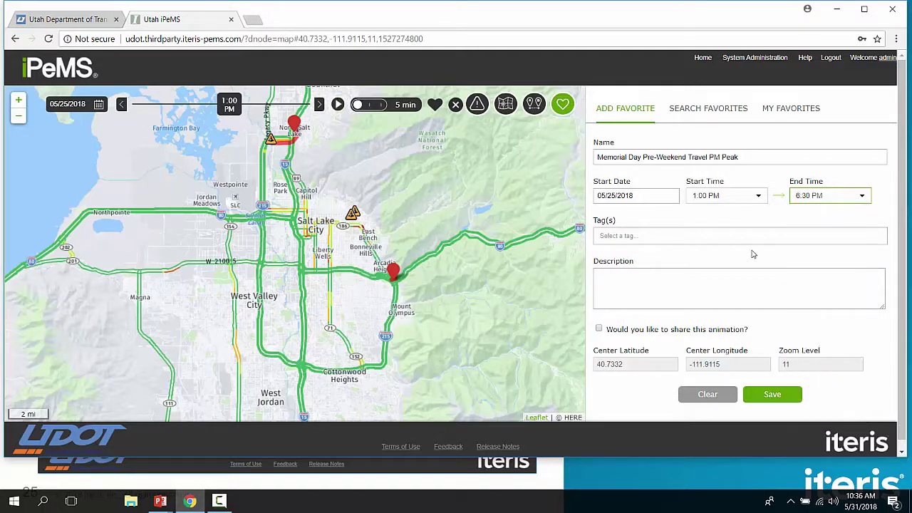
# Add the tags "holiday" and "memorial day" to the favorite
pyautogui.click(653, 235)
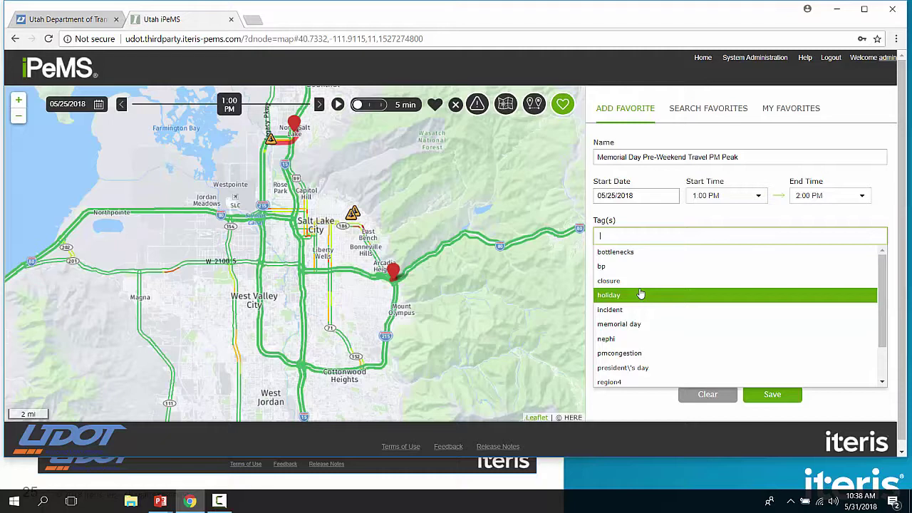
pyautogui.click(640, 294)
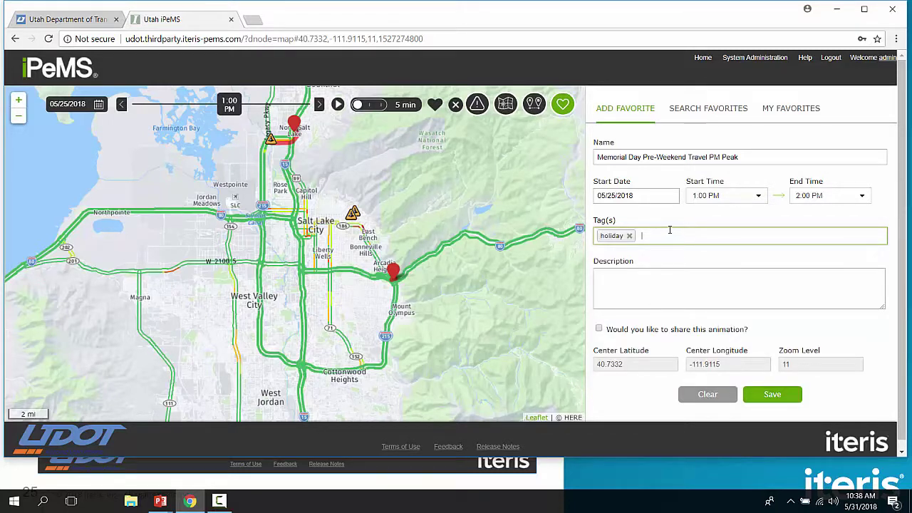
pyautogui.write('mem')
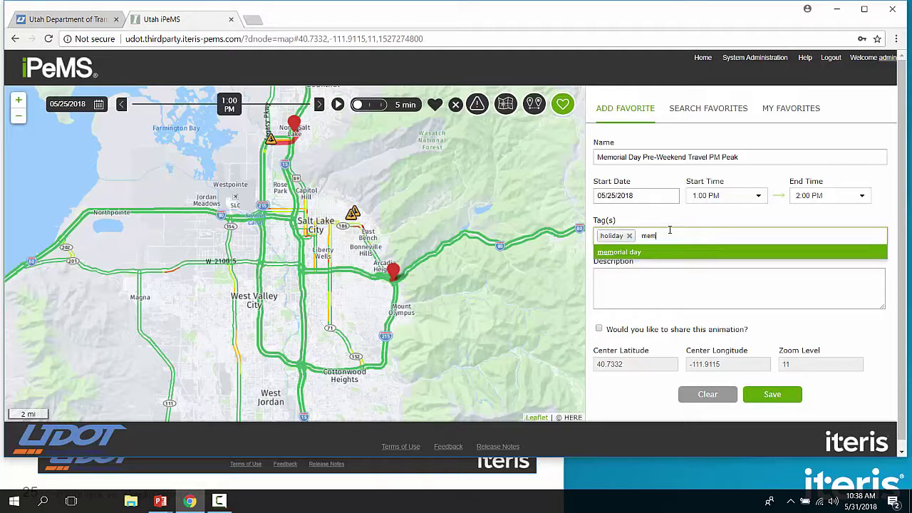
pyautogui.click(640, 253)
# Copy the favorite's name into its description, "Memorial Day Pre-Weekend Travel PM Peak"
pyautogui.click(643, 279)
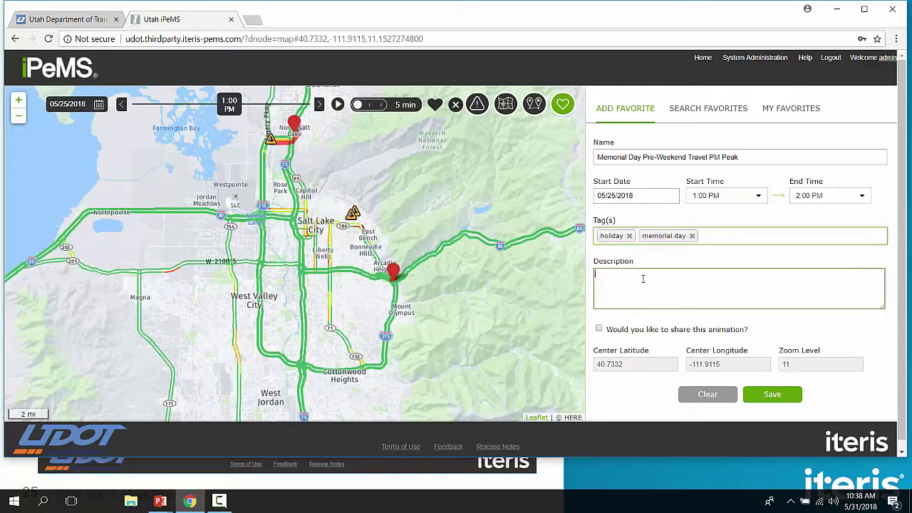
pyautogui.moveTo(740, 157); pyautogui.dragTo(591, 161)
pyautogui.hotkey('ctrl', 'c')
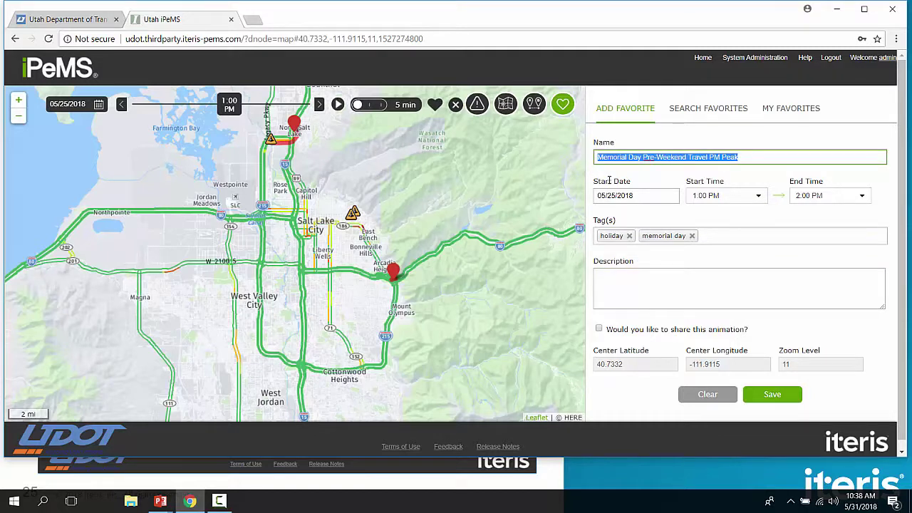
pyautogui.click(661, 287)
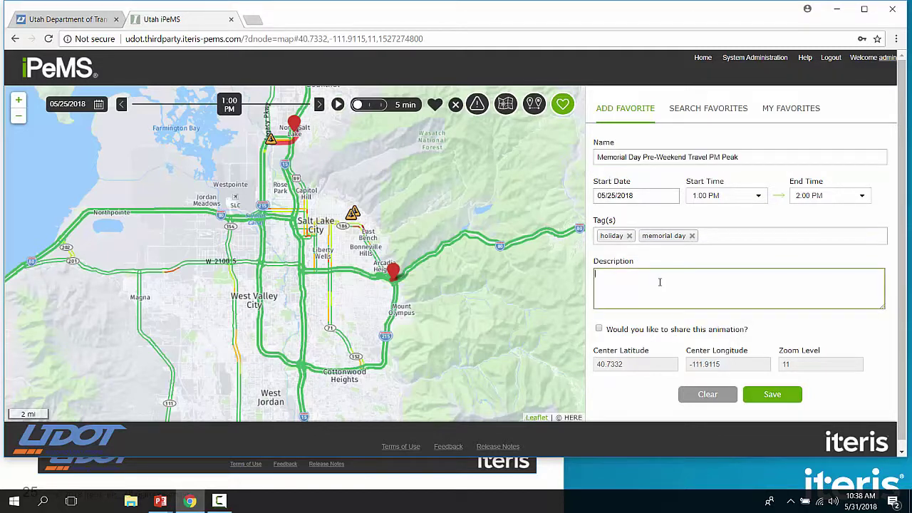
pyautogui.hotkey('ctrl', 'v')
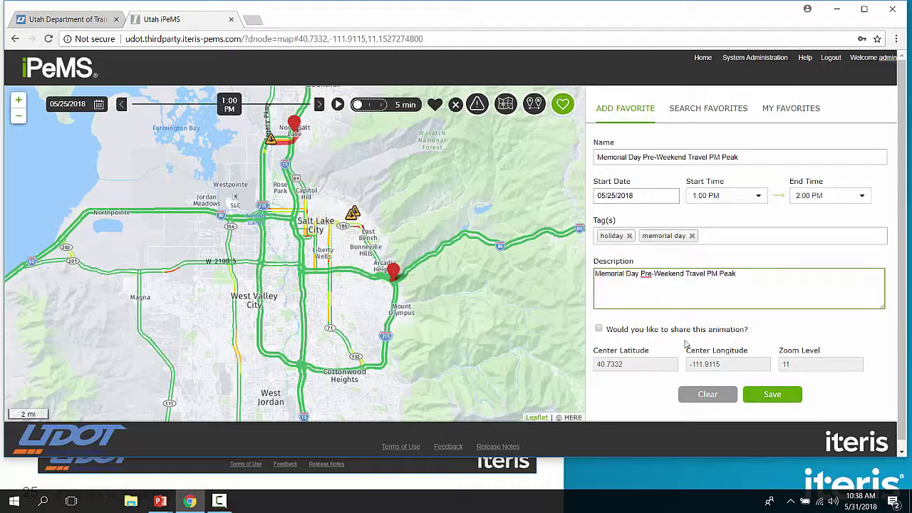
# Enable sharing for the animation and save the favorite with the map at zoom level 10
pyautogui.click(600, 331)
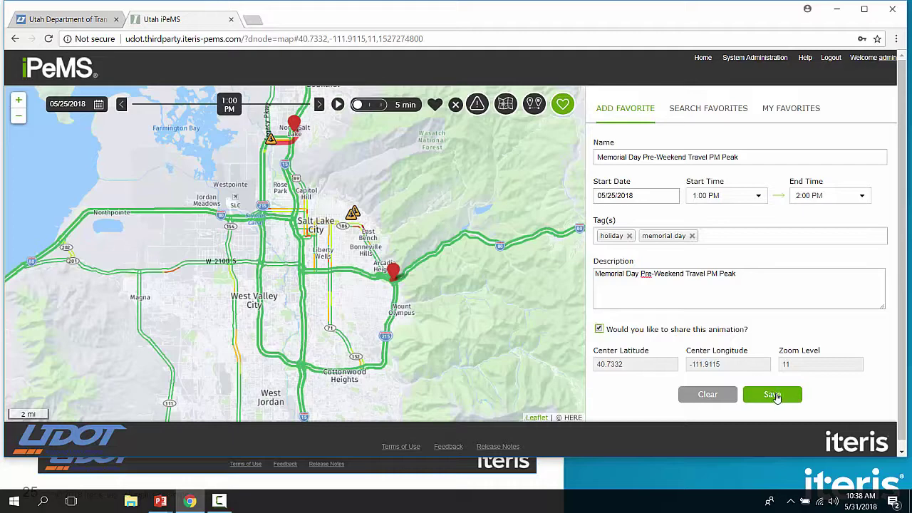
pyautogui.click(19, 115)
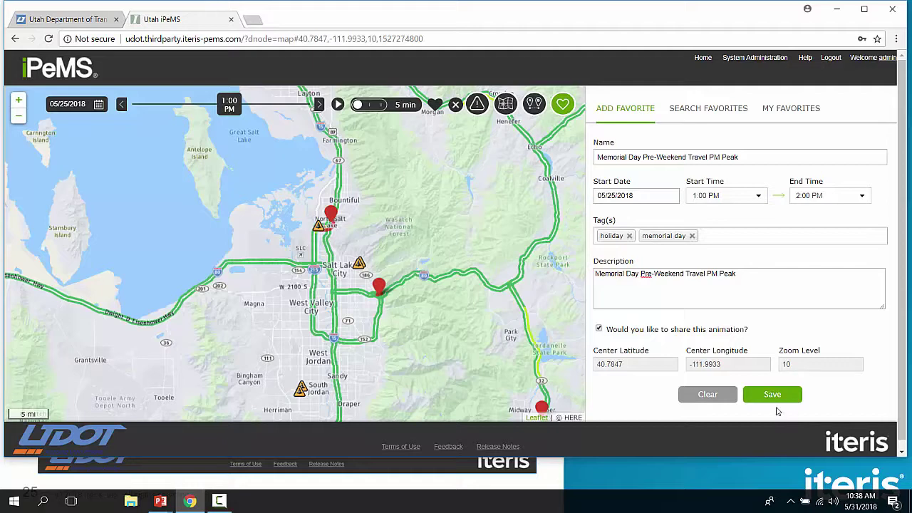
pyautogui.click(773, 397)
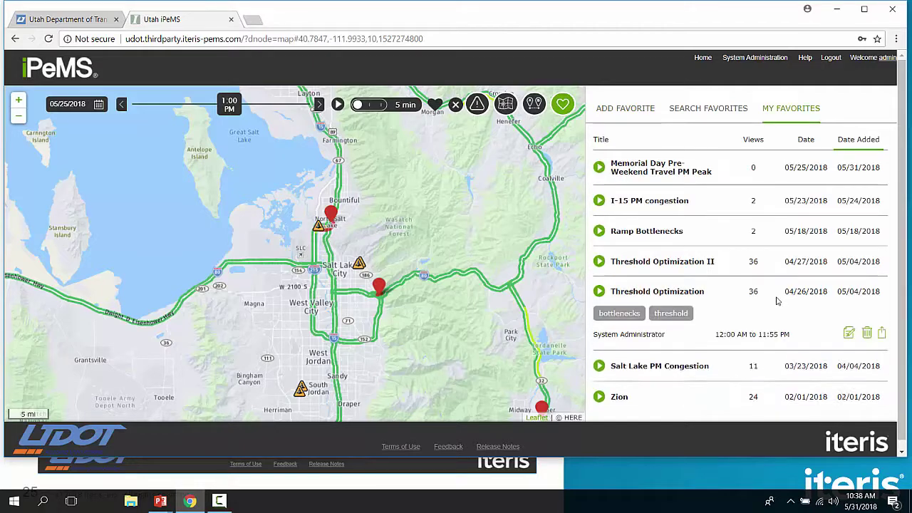
# Edit the saved Memorial Day favorite to end at 6:30 PM and update it
pyautogui.moveTo(619, 163)
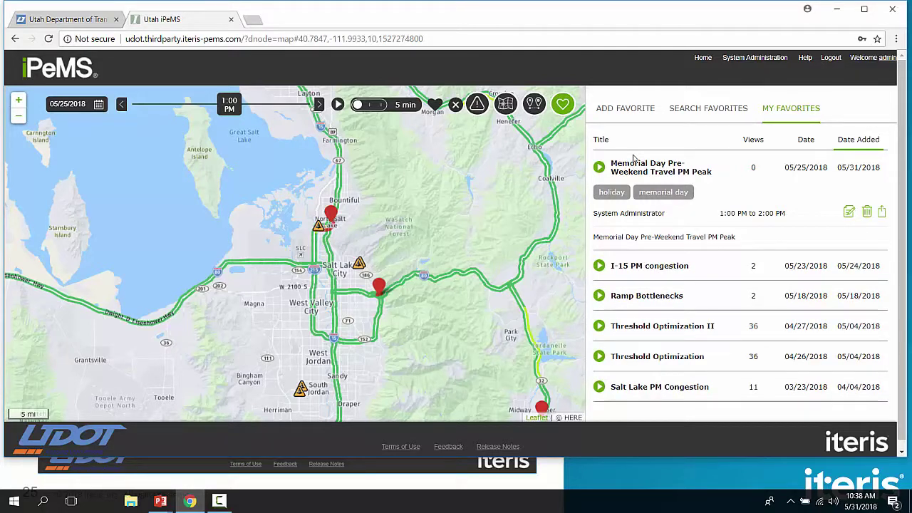
pyautogui.click(848, 212)
pyautogui.click(820, 199)
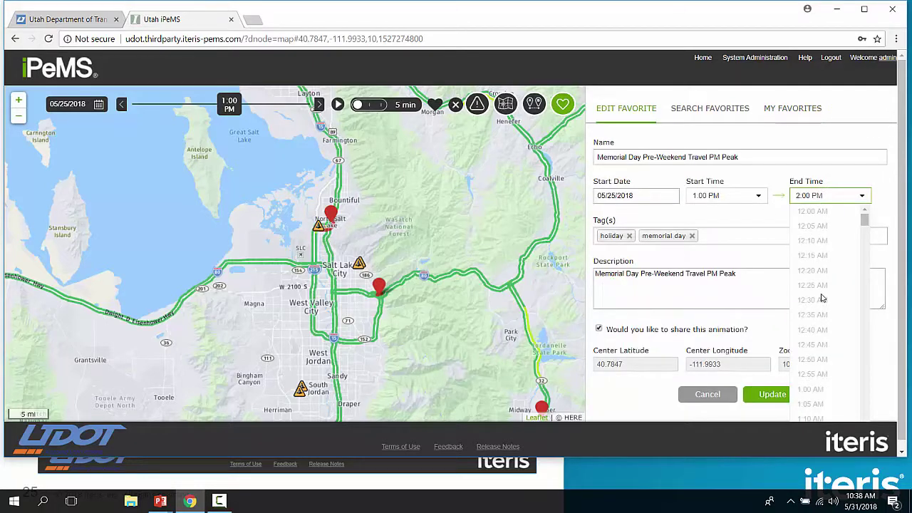
pyautogui.scroll(-20, 841, 293)
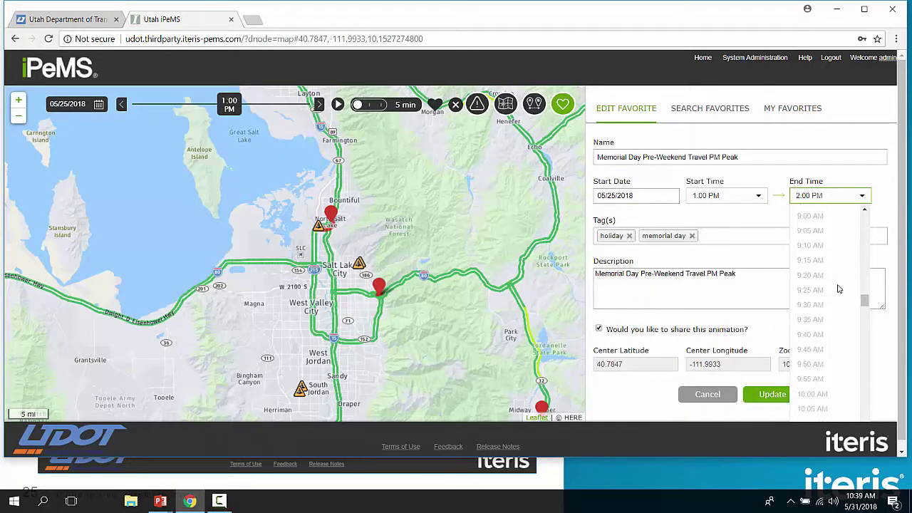
pyautogui.scroll(-12, 838, 287)
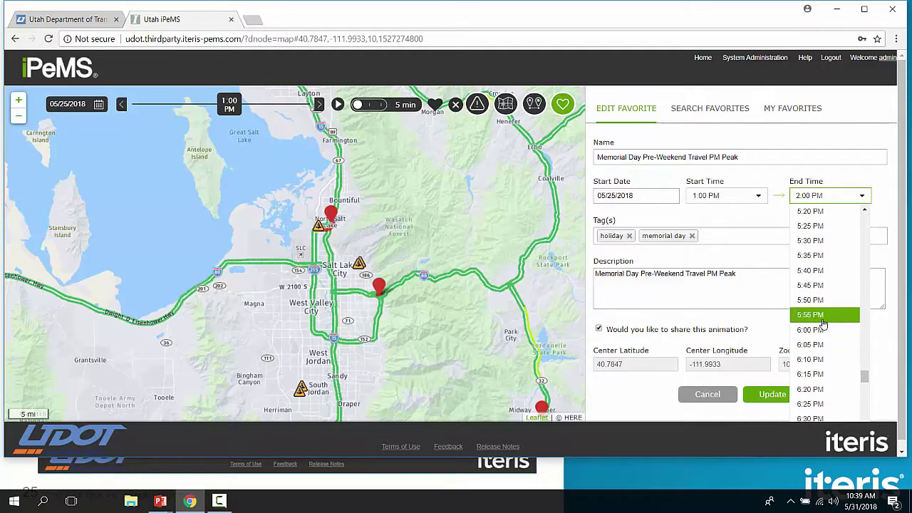
pyautogui.click(817, 418)
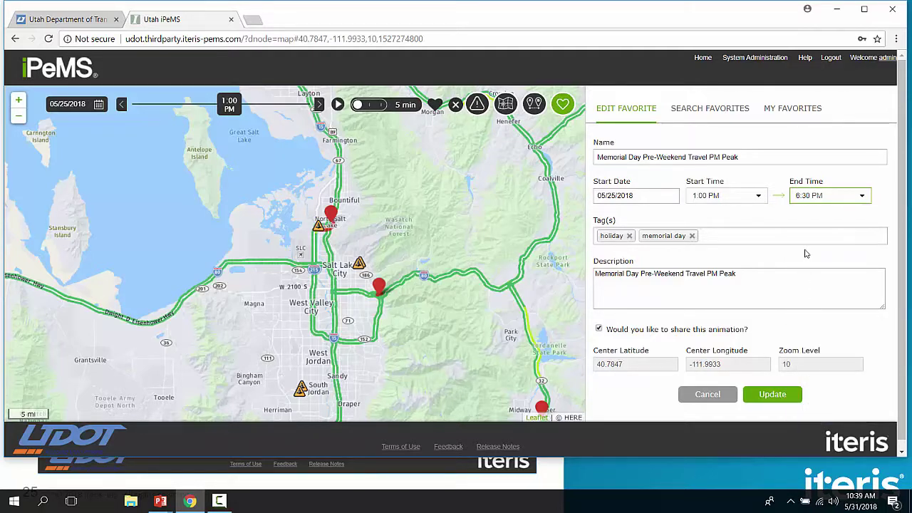
pyautogui.click(778, 398)
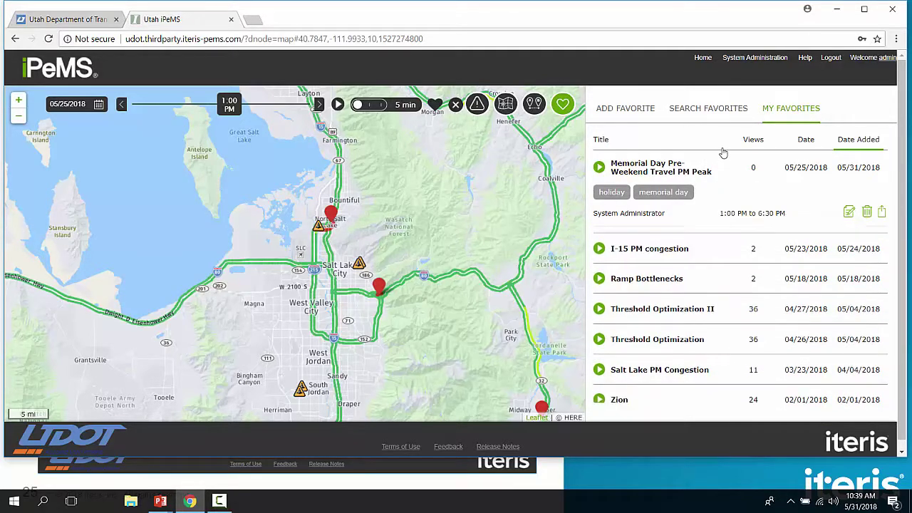
# Show the Memorial Day favorite's description, and sort the favorites list by views
pyautogui.click(719, 165)
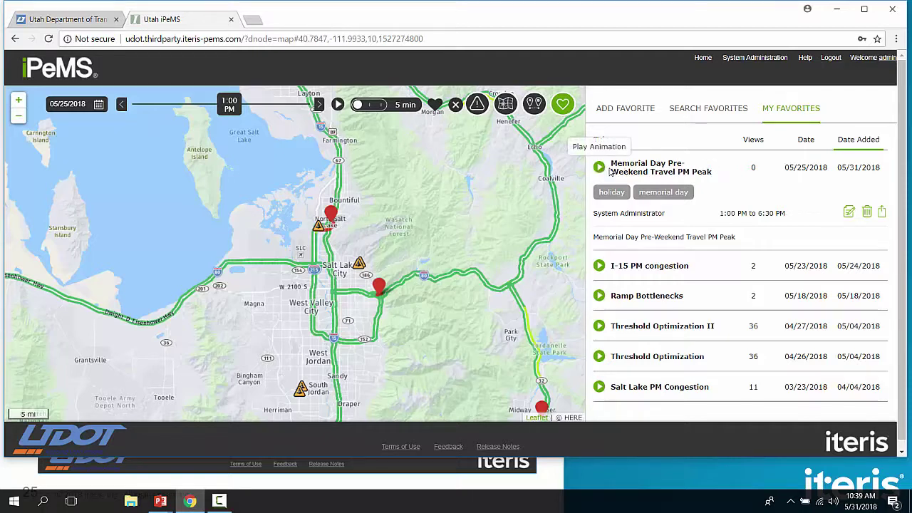
pyautogui.click(750, 146)
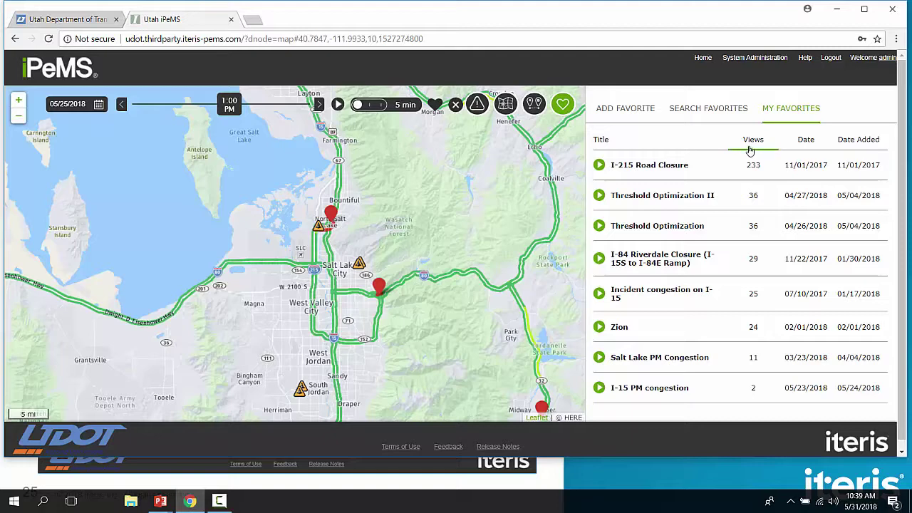
# Sort the favorites by fewest views first and play the Memorial Day Pre-Weekend Travel PM Peak animation
pyautogui.click(755, 148)
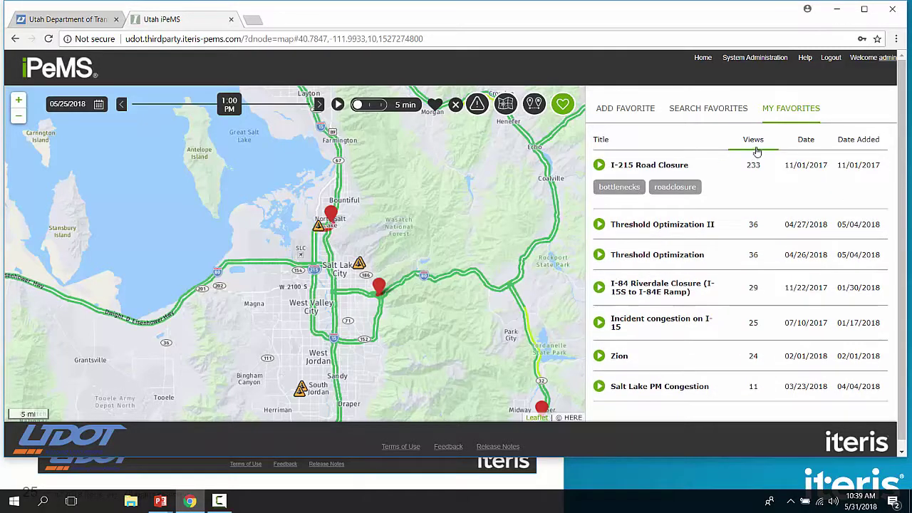
pyautogui.click(769, 171)
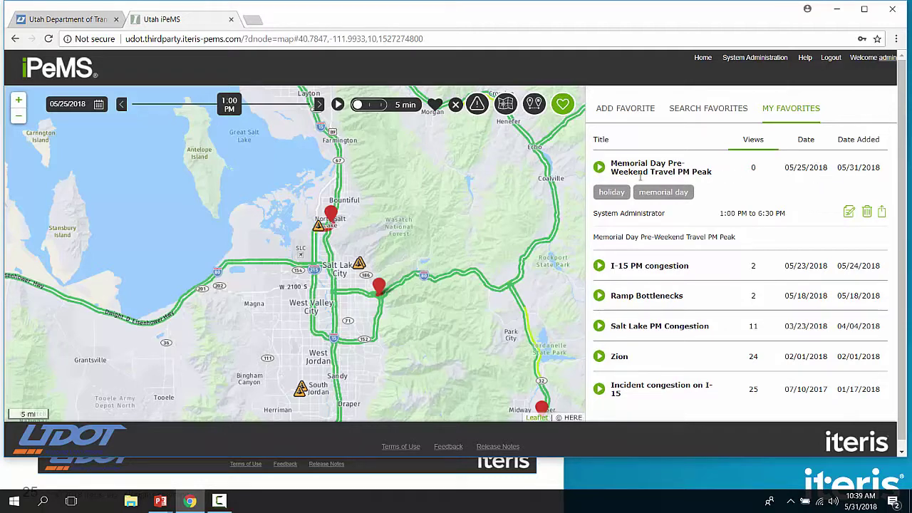
pyautogui.click(599, 168)
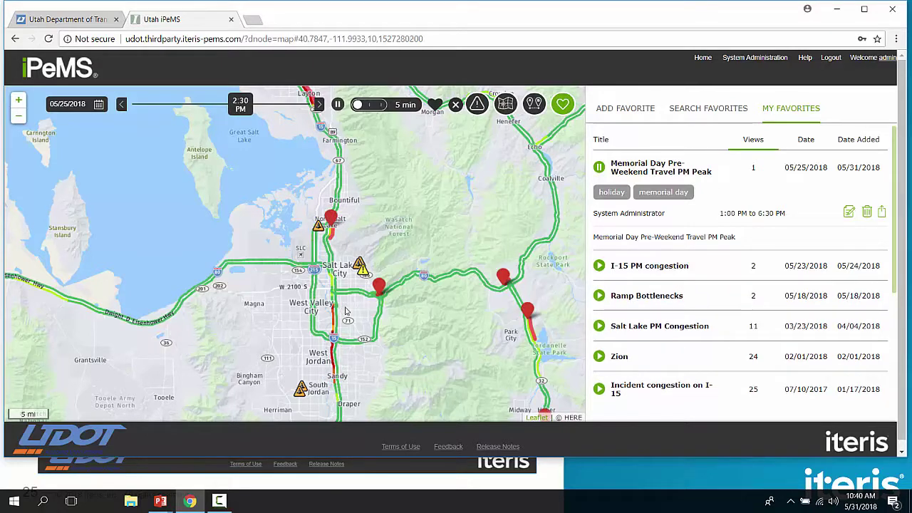
# Pause the animation at 4:25 PM and view the details of the I-15 bottleneck near Draper
pyautogui.scroll(-1, 346, 310)
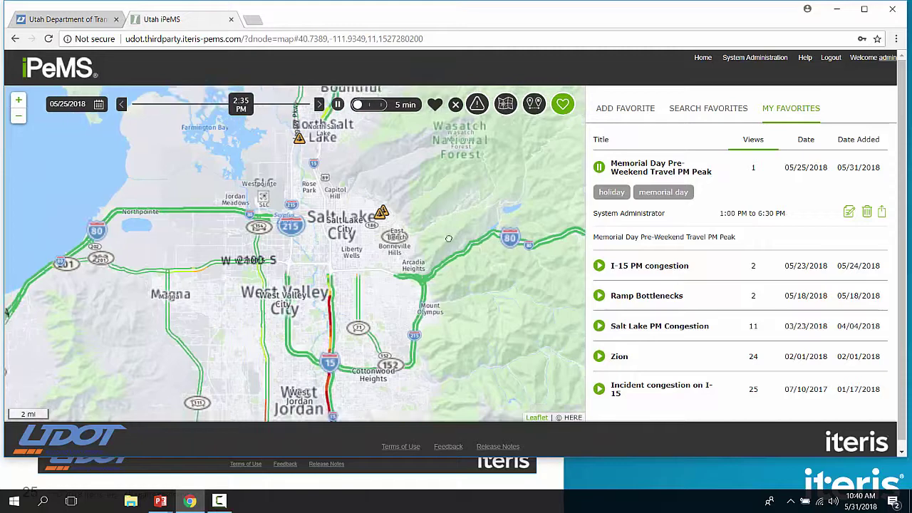
pyautogui.moveTo(449, 239); pyautogui.dragTo(475, 207)
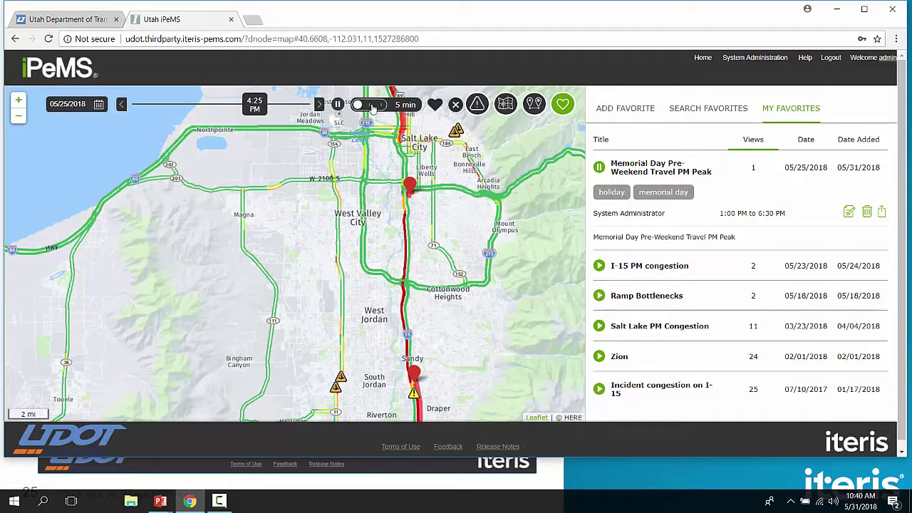
pyautogui.click(337, 104)
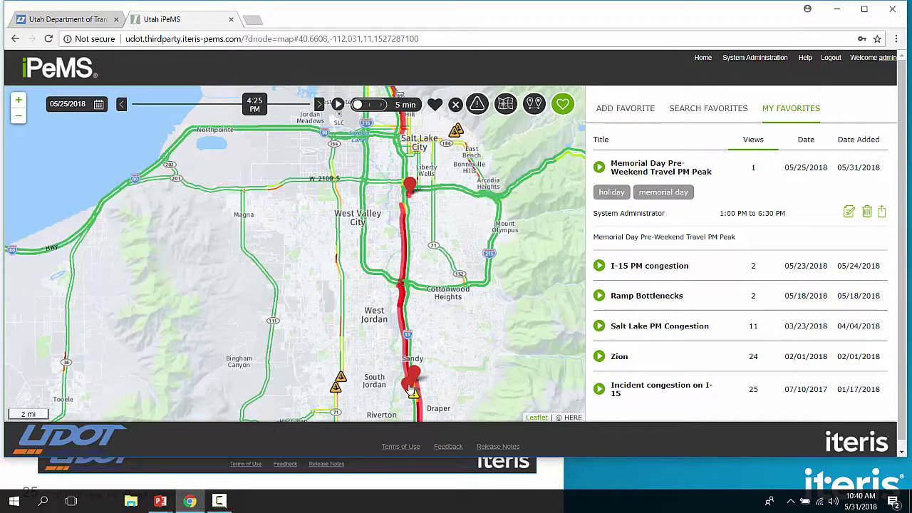
pyautogui.click(411, 382)
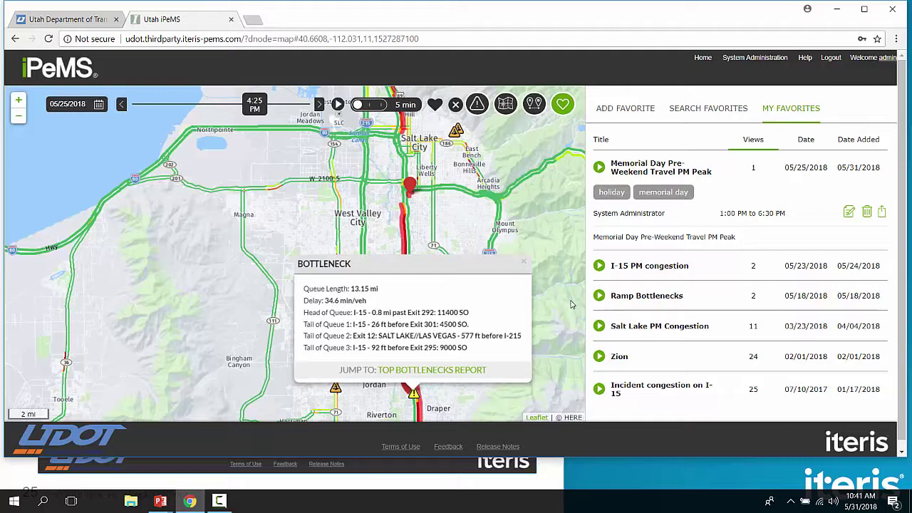
pyautogui.click(524, 262)
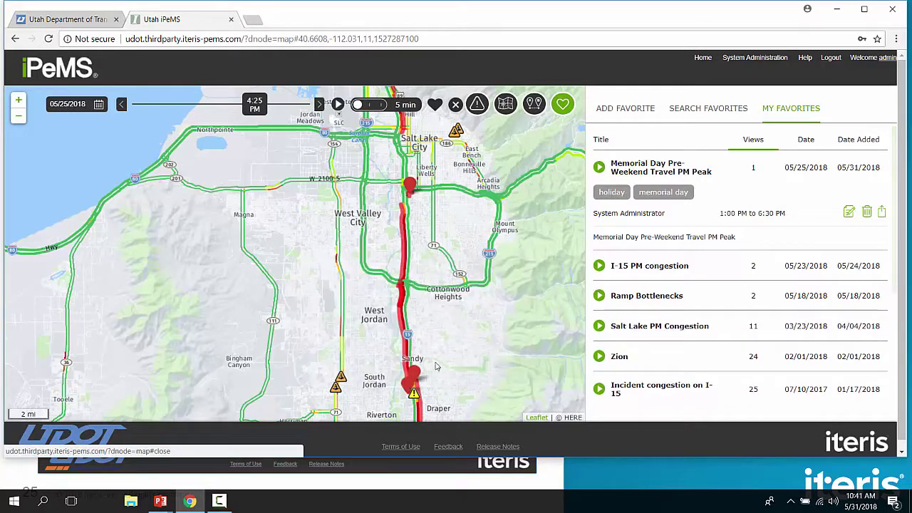
# View the incident details for the warning marker on I-15 between Sandy and Draper
pyautogui.moveTo(437, 366); pyautogui.dragTo(433, 289)
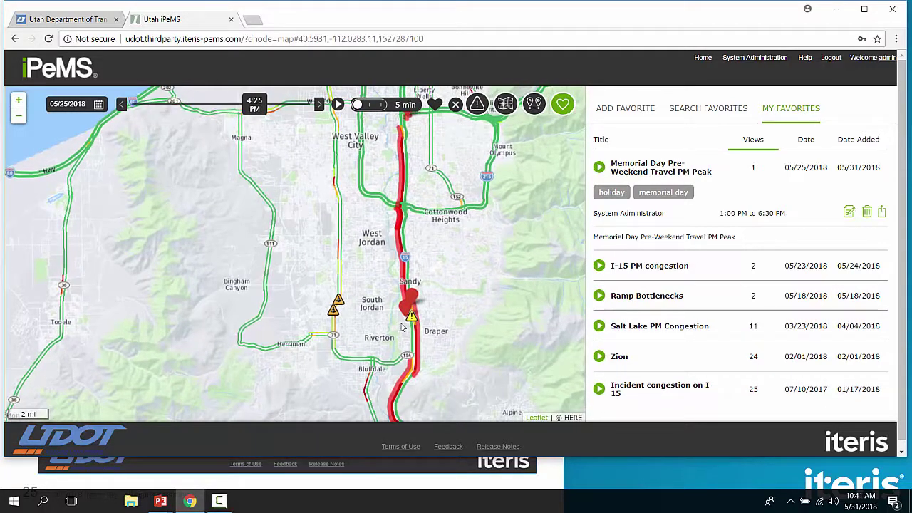
pyautogui.scroll(1, 401, 327)
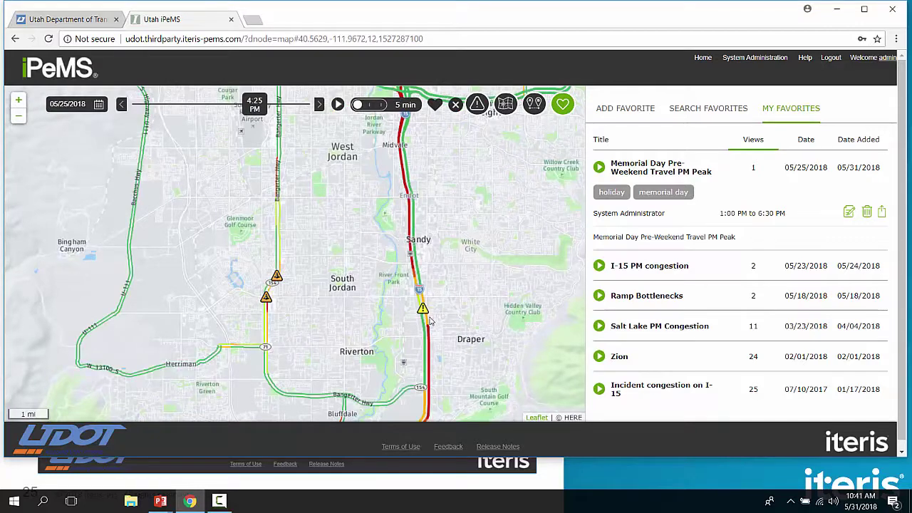
pyautogui.click(423, 313)
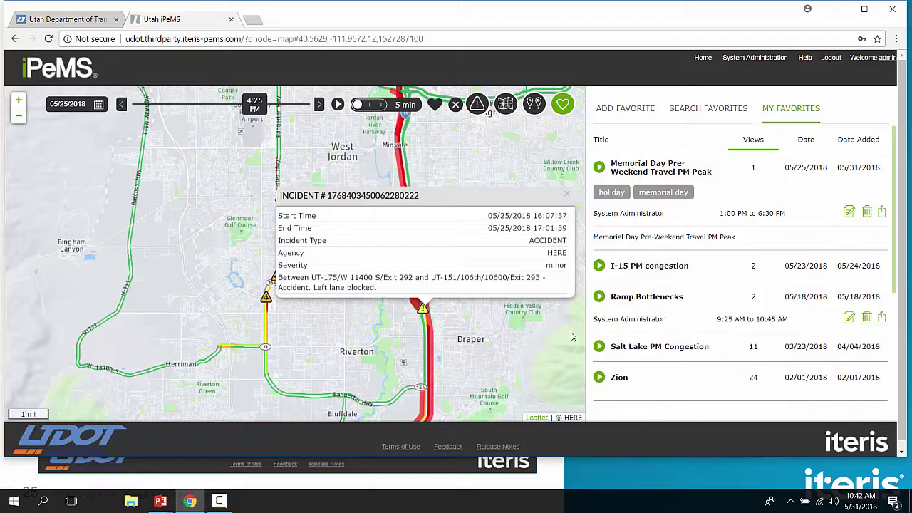
pyautogui.click(446, 311)
# Examine the same I-15 incident again at street level just south of 11400 S, and close its details
pyautogui.scroll(2, 446, 312)
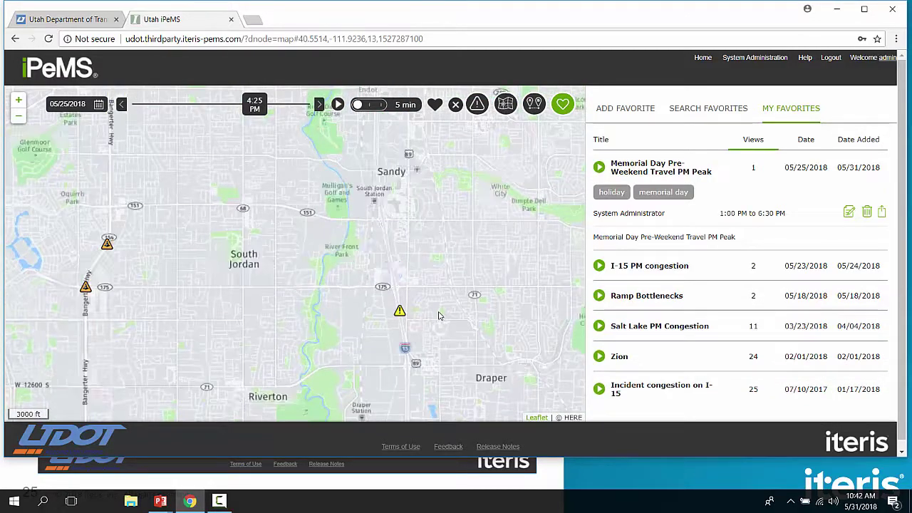
pyautogui.scroll(1, 412, 319)
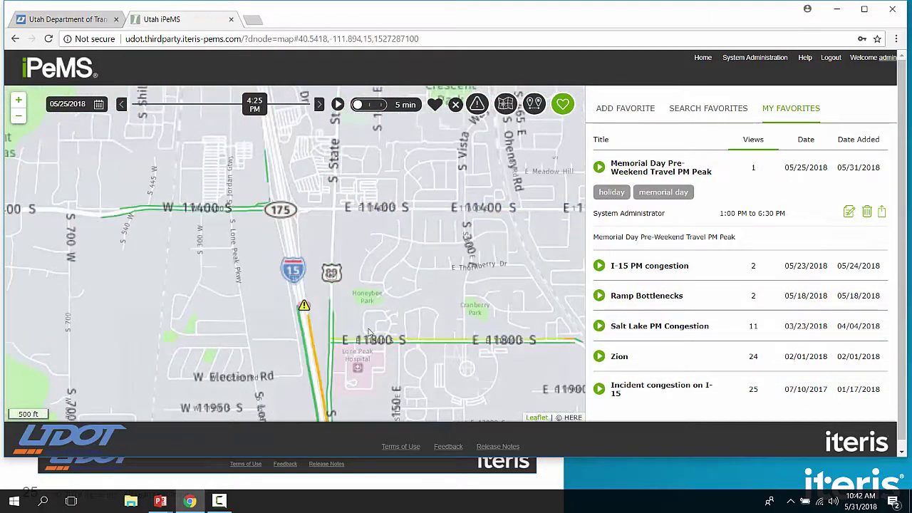
pyautogui.scroll(1, 312, 314)
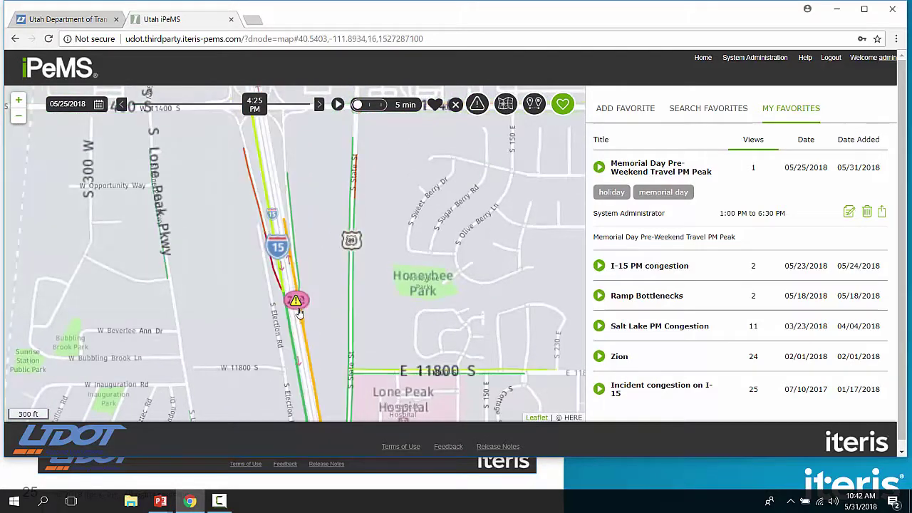
pyautogui.click(295, 301)
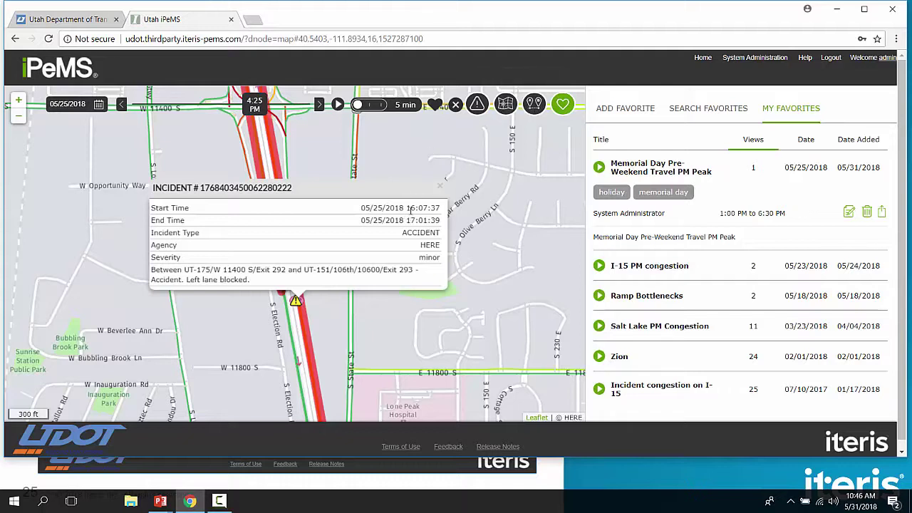
pyautogui.click(442, 188)
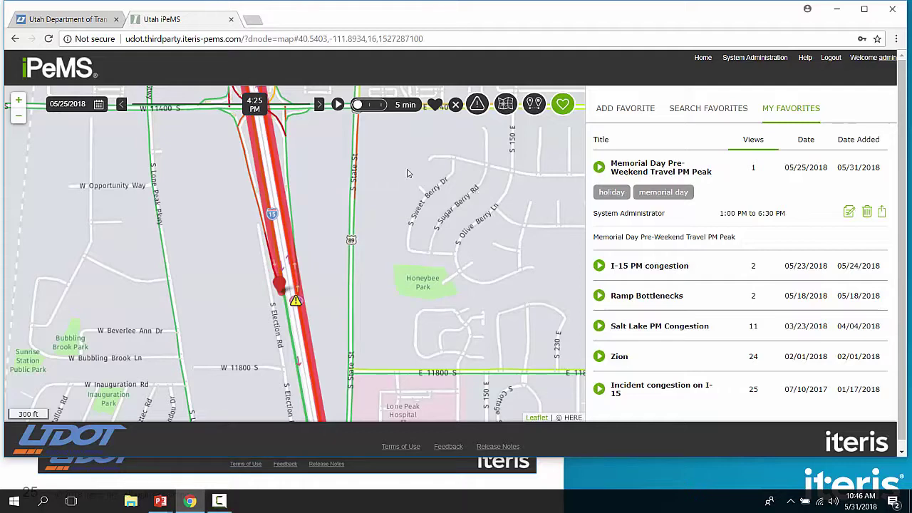
# Search all favorites with no keyword or tag and the owner set to All
pyautogui.click(777, 163)
pyautogui.click(702, 111)
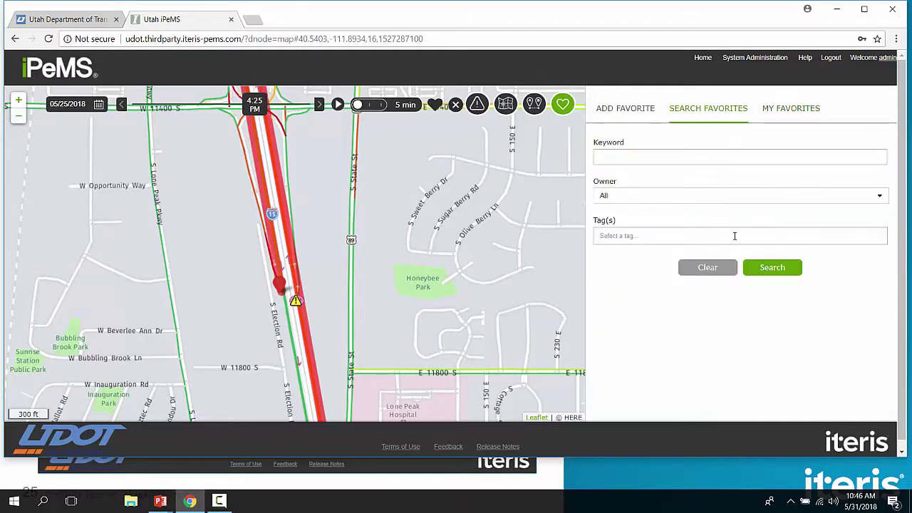
pyautogui.click(770, 269)
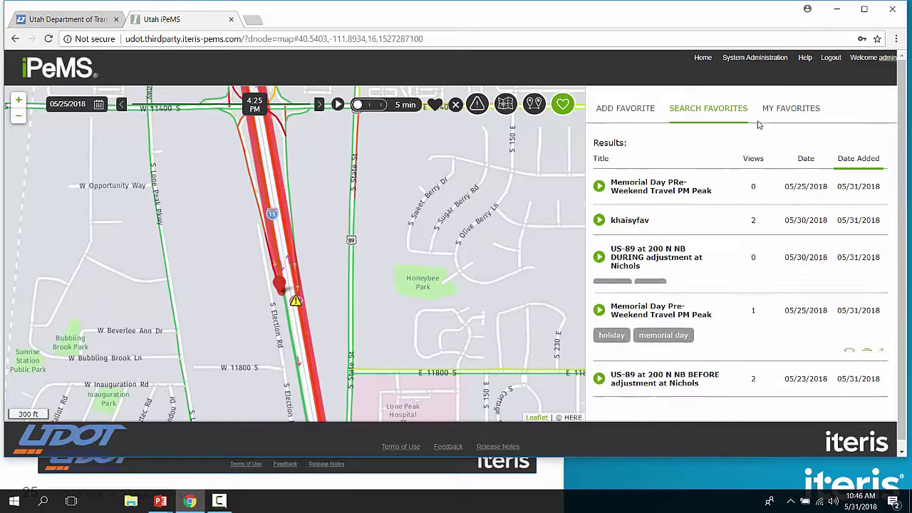
# Search for favorites owned by the second named individual user, and play the President's Day '18 SB Congestion animation
pyautogui.click(684, 119)
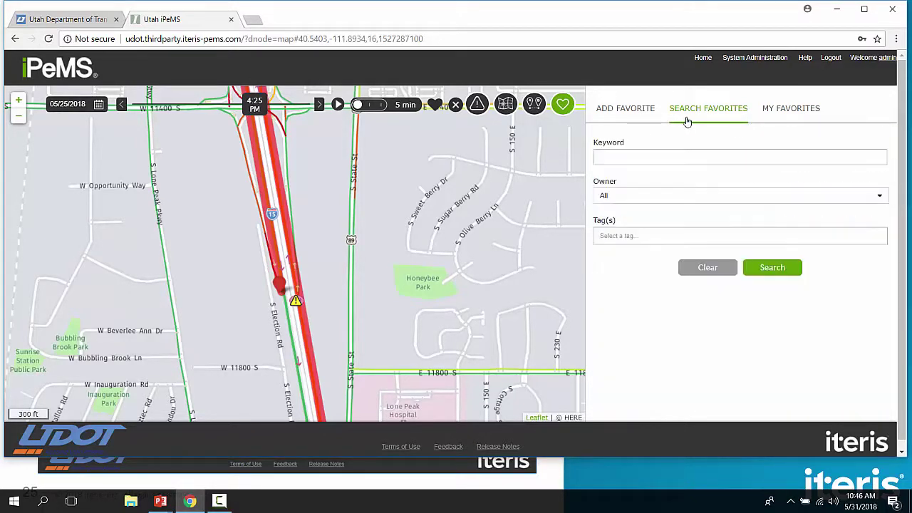
pyautogui.click(651, 199)
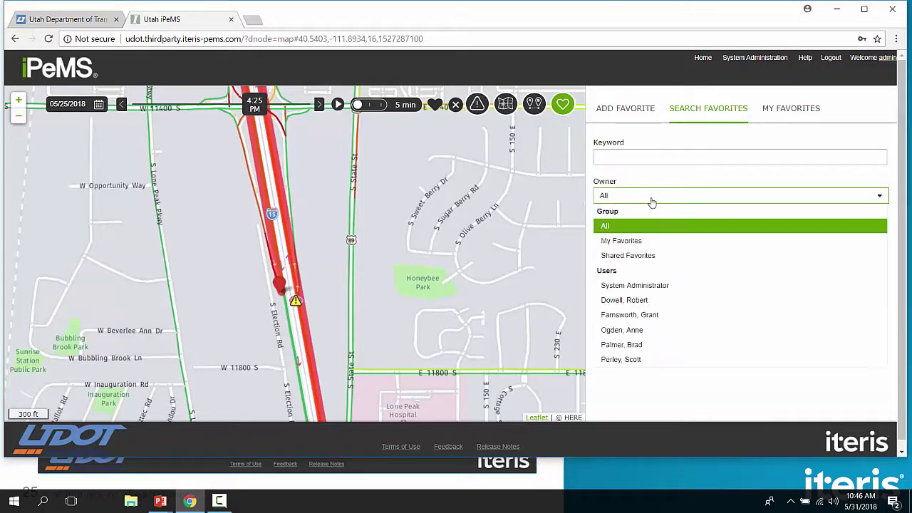
pyautogui.click(645, 314)
pyautogui.click(779, 276)
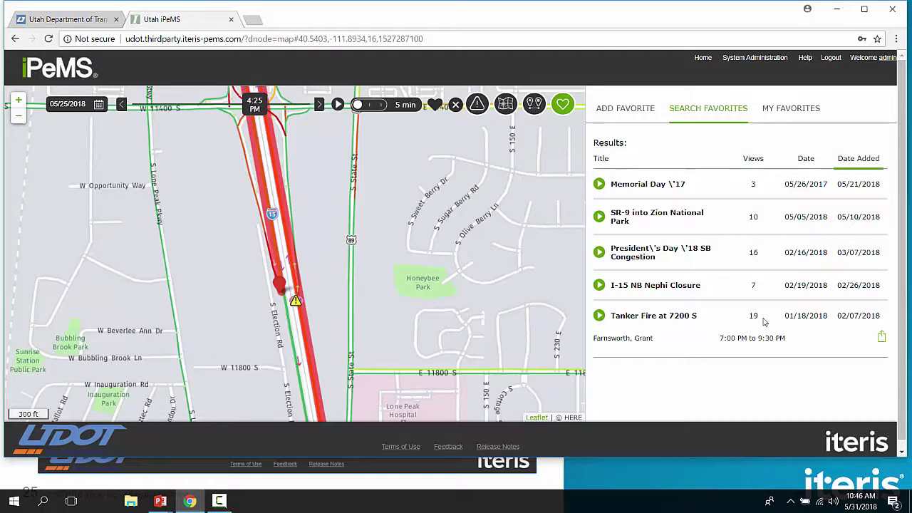
pyautogui.click(600, 252)
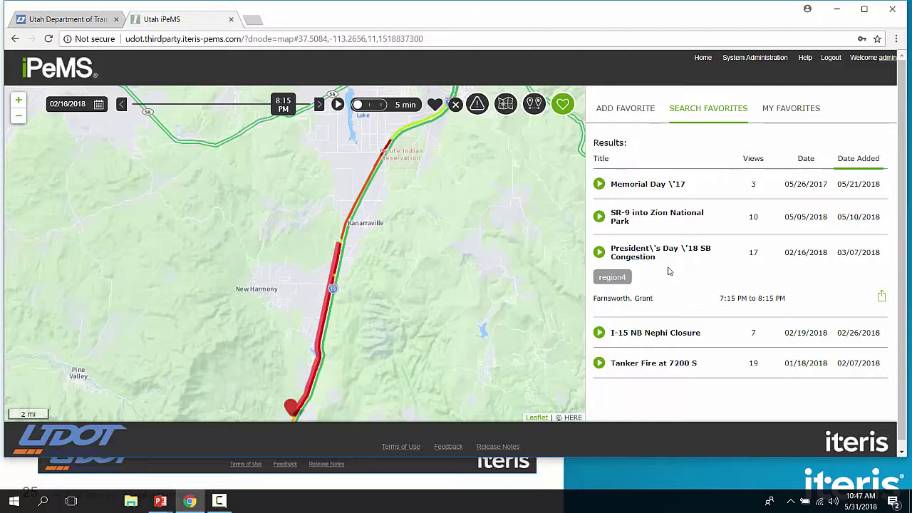
# Return to the list of own favorites and open the form for adding a favorite
pyautogui.click(780, 108)
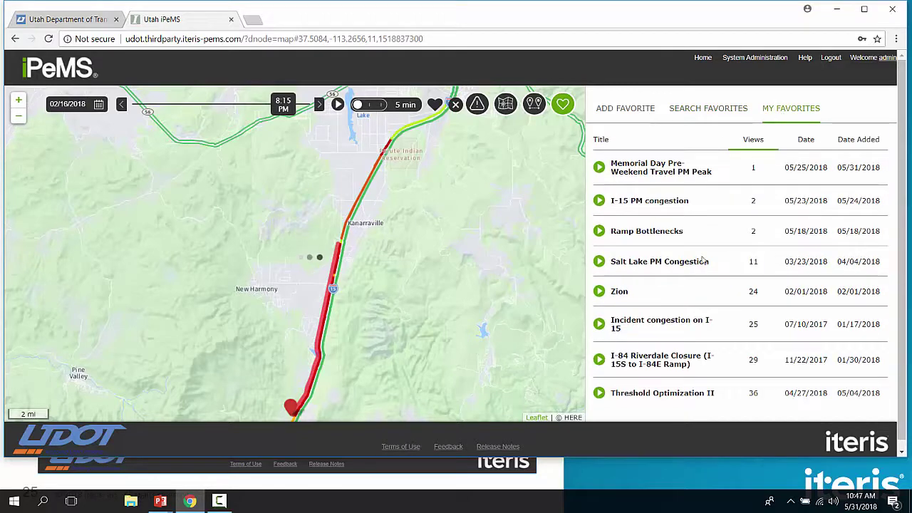
pyautogui.click(619, 105)
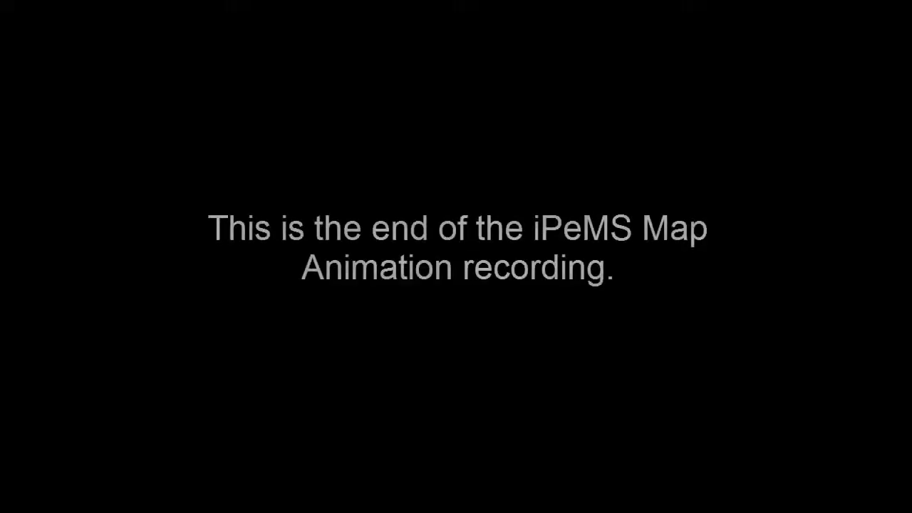